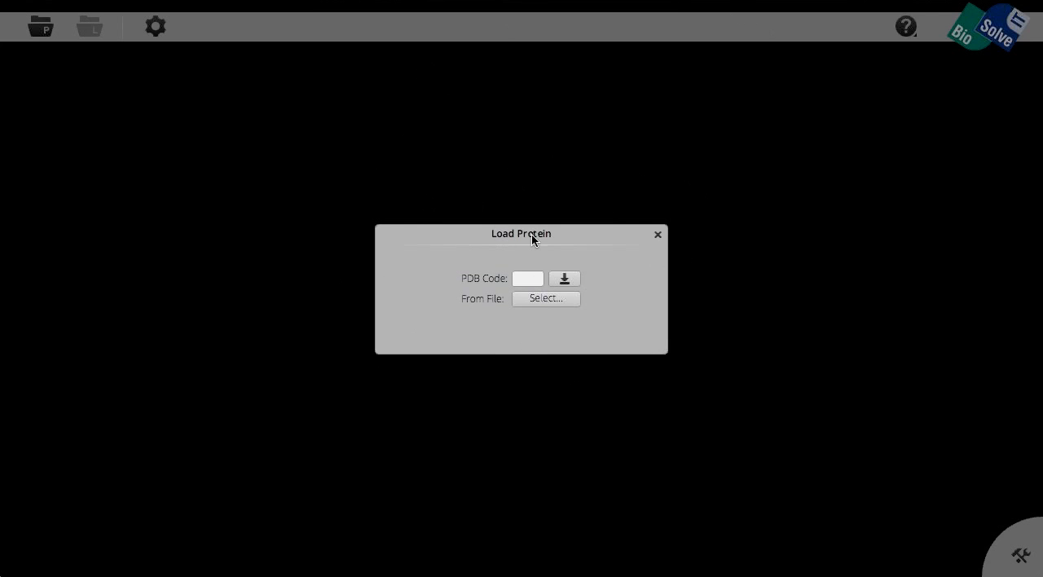
Step: Load the protein by its PDB code and display ligand G11_A_361 close up in its binding site
{"action": "left_click", "coordinate": [526, 279]}
{"action": "key", "text": "Return"}
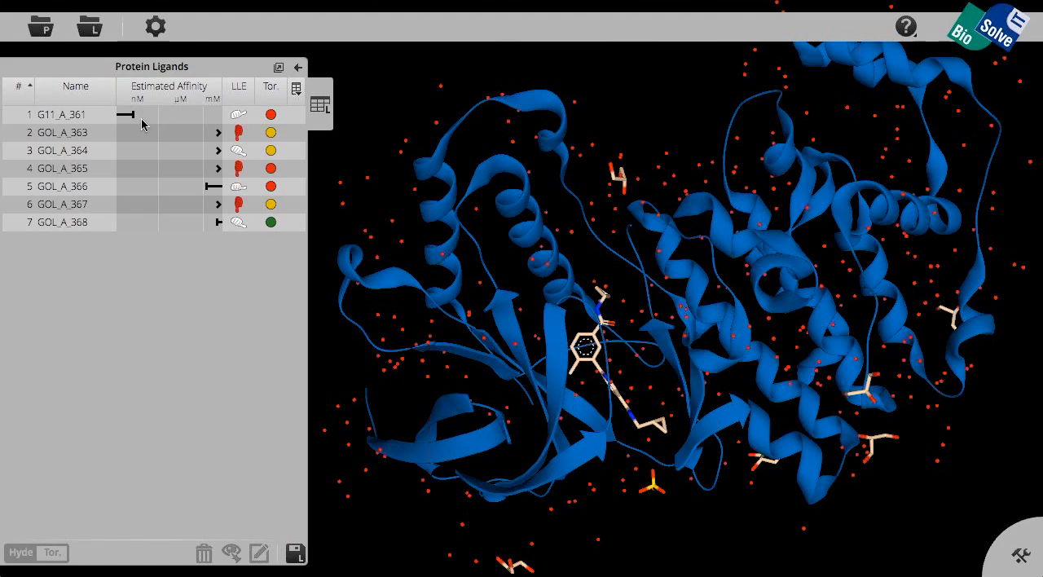
{"action": "left_click", "coordinate": [72, 119]}
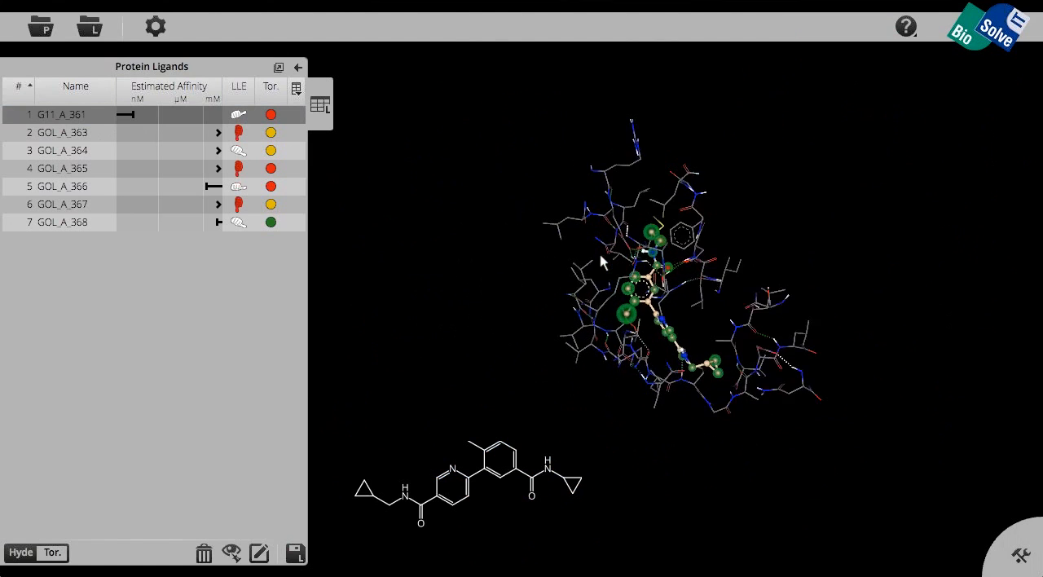
{"action": "middle_click_drag", "start_coordinate": [600, 261], "coordinate": [484, 258]}
{"action": "scroll", "coordinate": [482, 256], "scroll_direction": "up", "scroll_amount": 6}
{"action": "left_click_drag", "start_coordinate": [626, 177], "coordinate": [544, 281]}
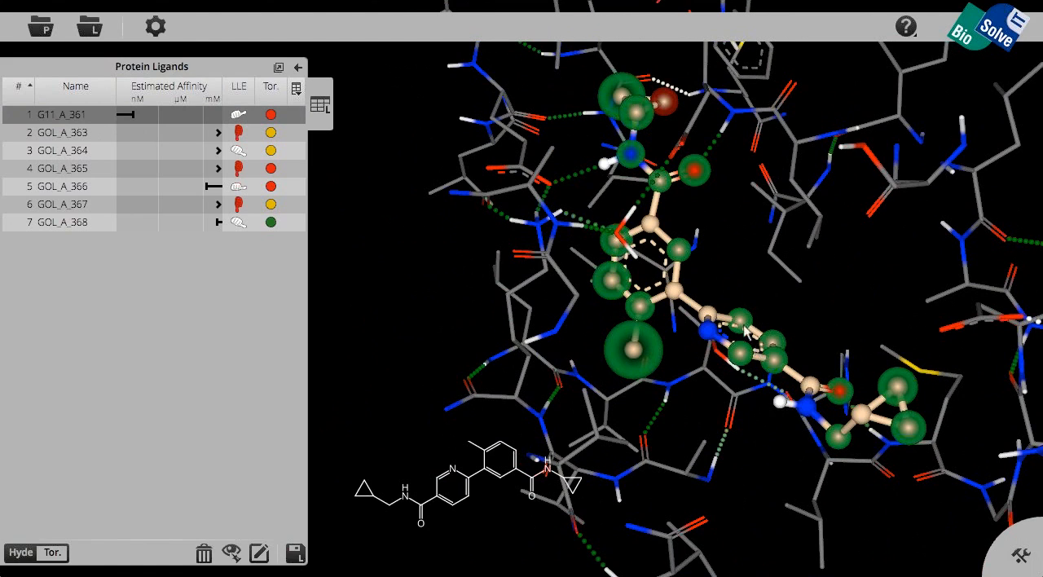
{"action": "left_click_drag", "start_coordinate": [676, 291], "coordinate": [678, 303]}
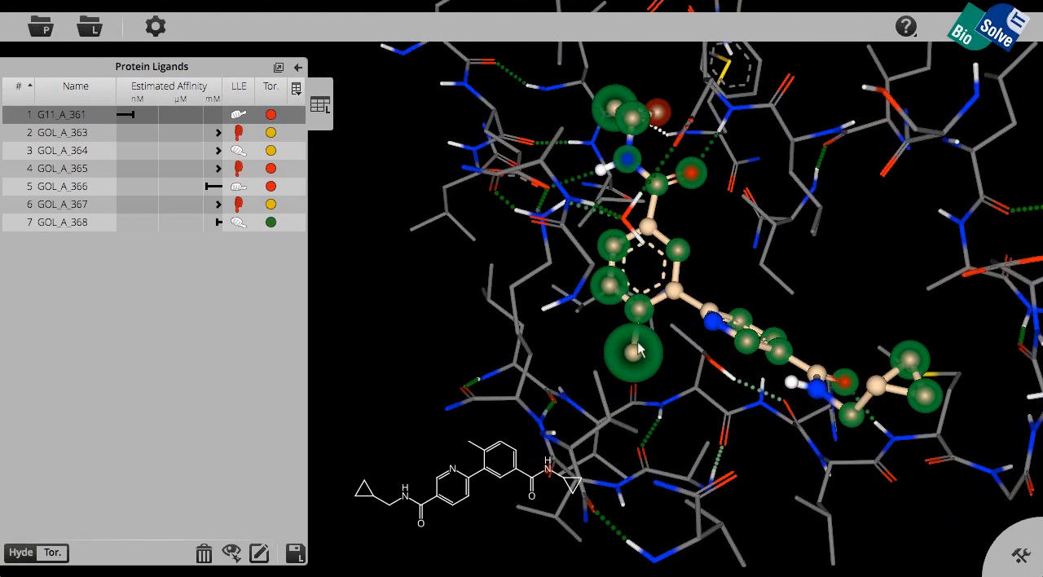
Step: Label the ligand's methyl carbon on the phenyl ring with its Hyde contribution and highlight the receptor atoms interacting with it
{"action": "mouse_move", "coordinate": [465, 452]}
{"action": "mouse_move", "coordinate": [1016, 553]}
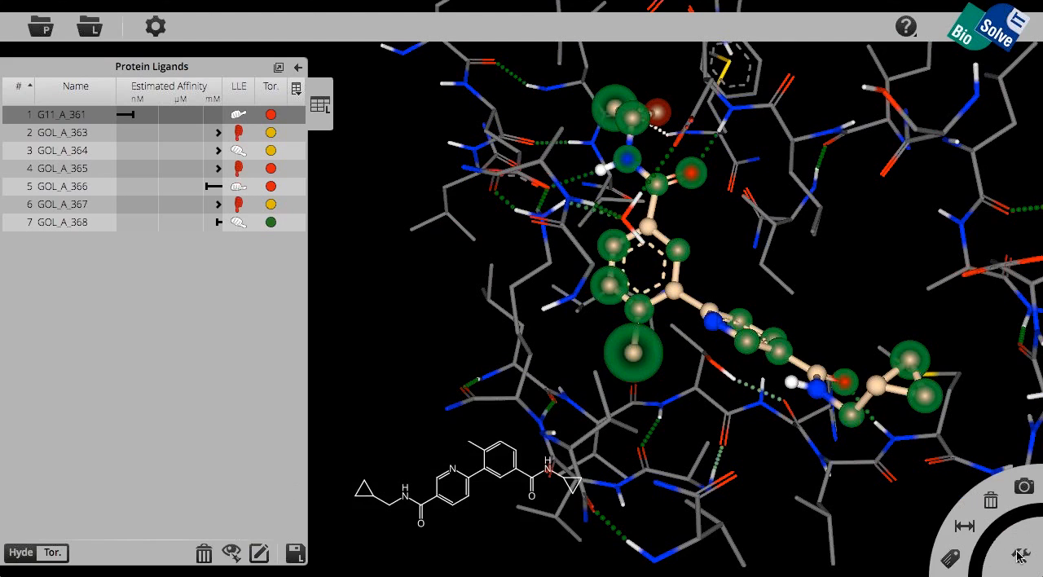
{"action": "left_click", "coordinate": [952, 559]}
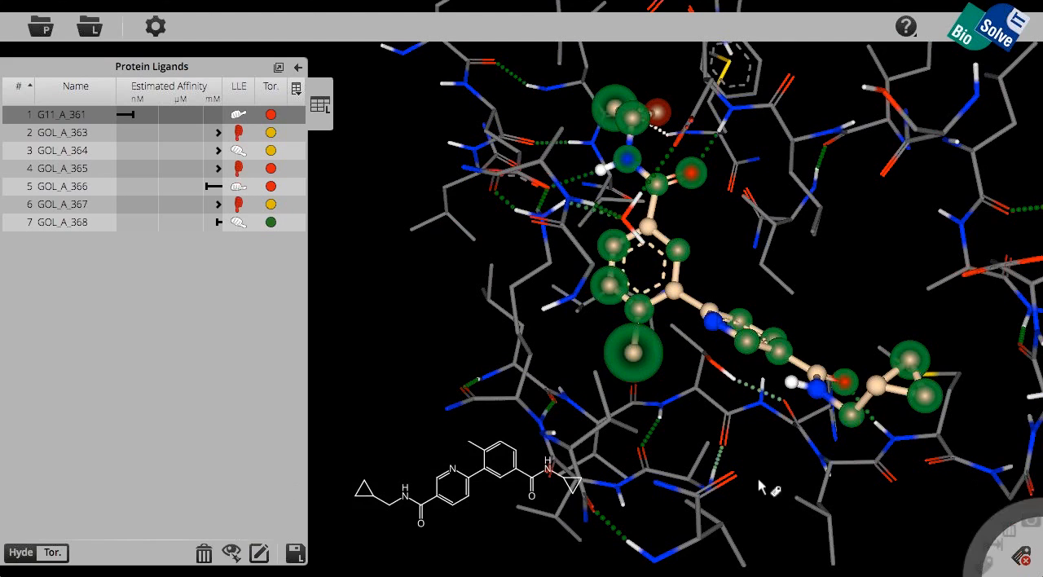
{"action": "left_click", "coordinate": [636, 357]}
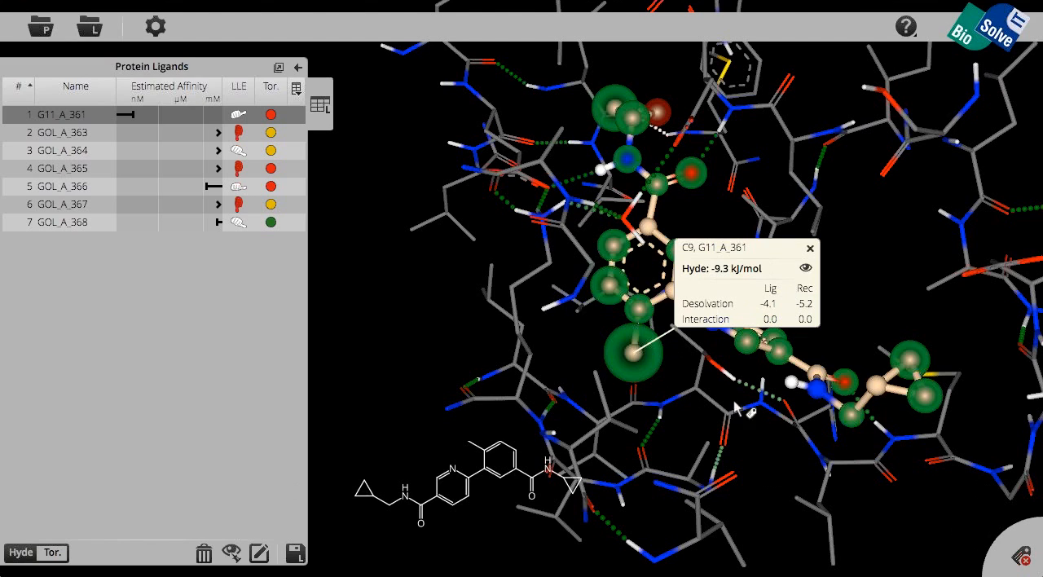
{"action": "left_click", "coordinate": [807, 270]}
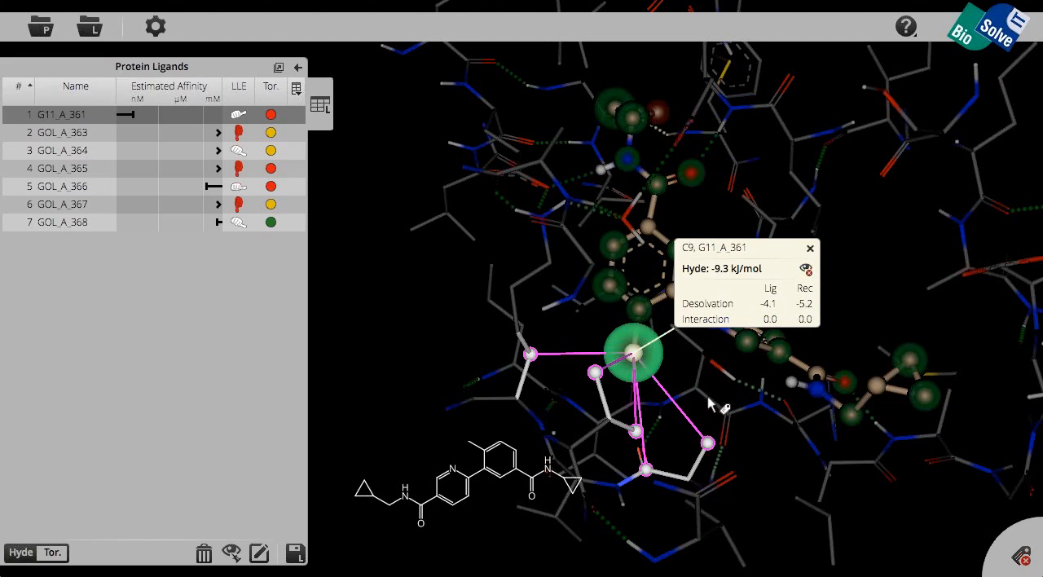
Step: Identify highlighted receptor atoms around the methyl carbon by labelling them, and hide all labels, including the methyl carbon's
{"action": "right_click_drag", "start_coordinate": [709, 440], "coordinate": [699, 453]}
{"action": "left_click", "coordinate": [708, 444]}
{"action": "left_click", "coordinate": [652, 467]}
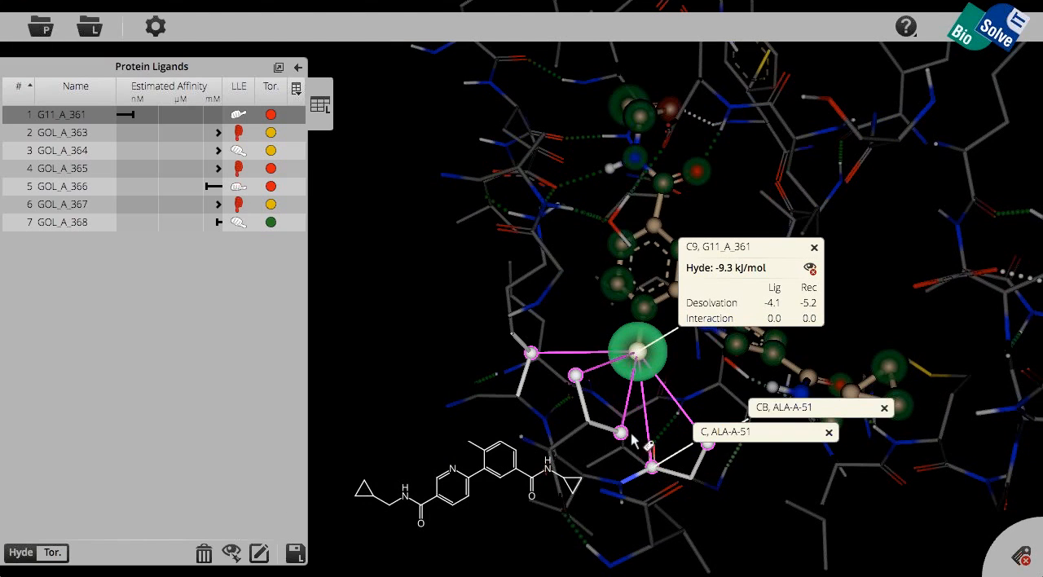
{"action": "left_click", "coordinate": [653, 468]}
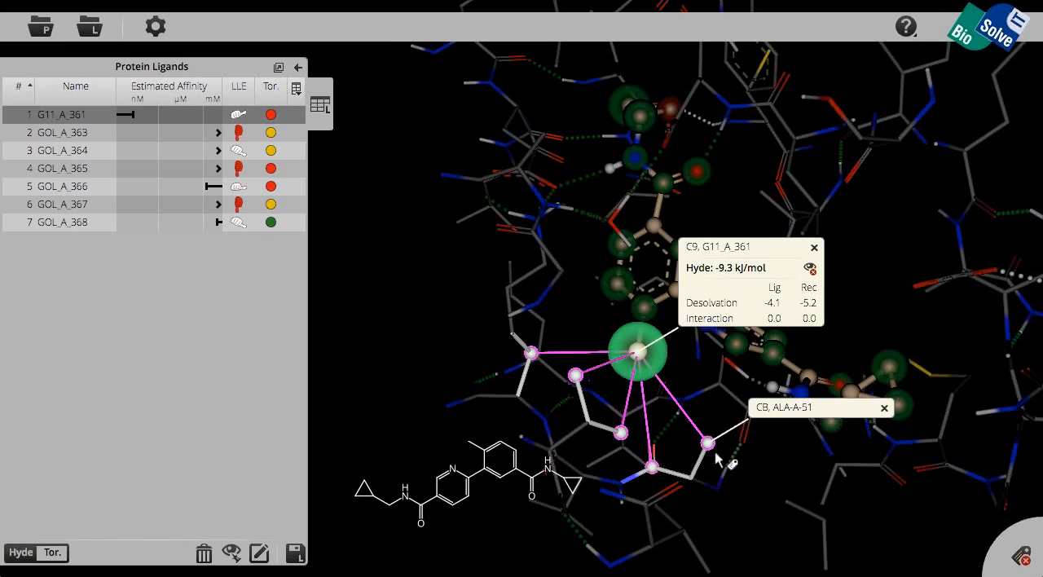
{"action": "left_click", "coordinate": [707, 445]}
{"action": "left_click", "coordinate": [623, 432]}
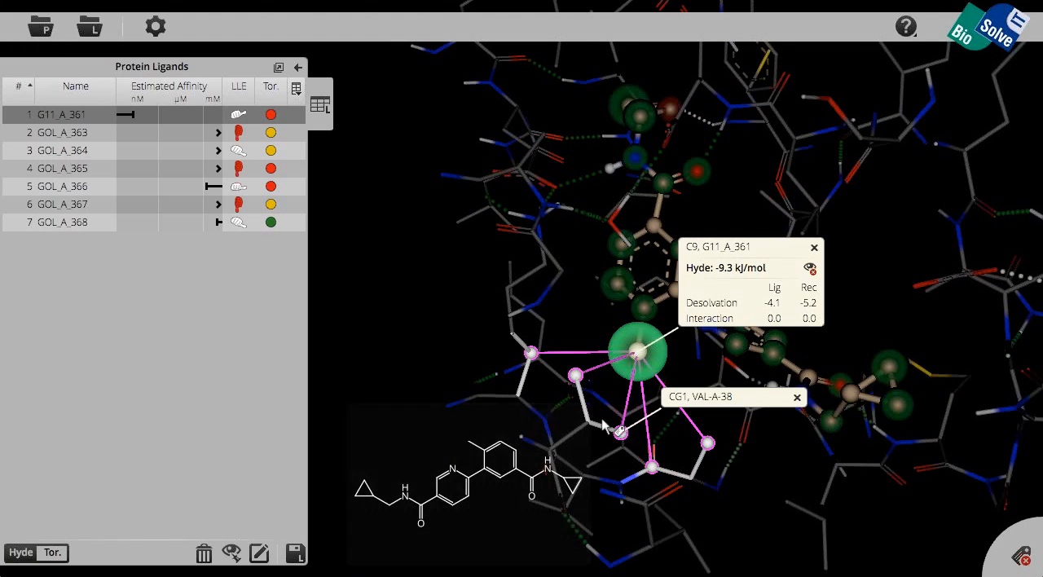
{"action": "left_click", "coordinate": [621, 432]}
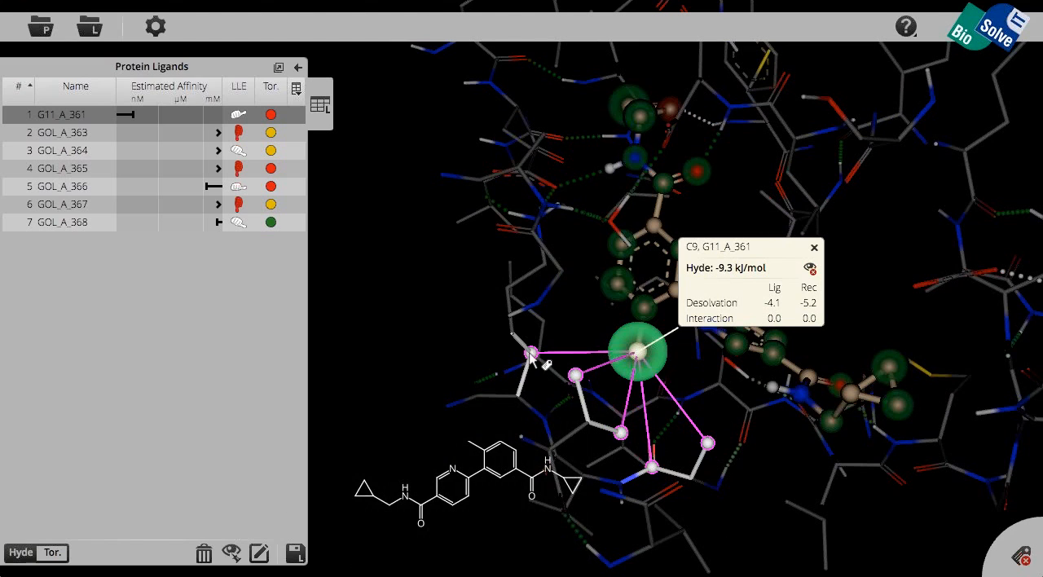
{"action": "left_click", "coordinate": [531, 355]}
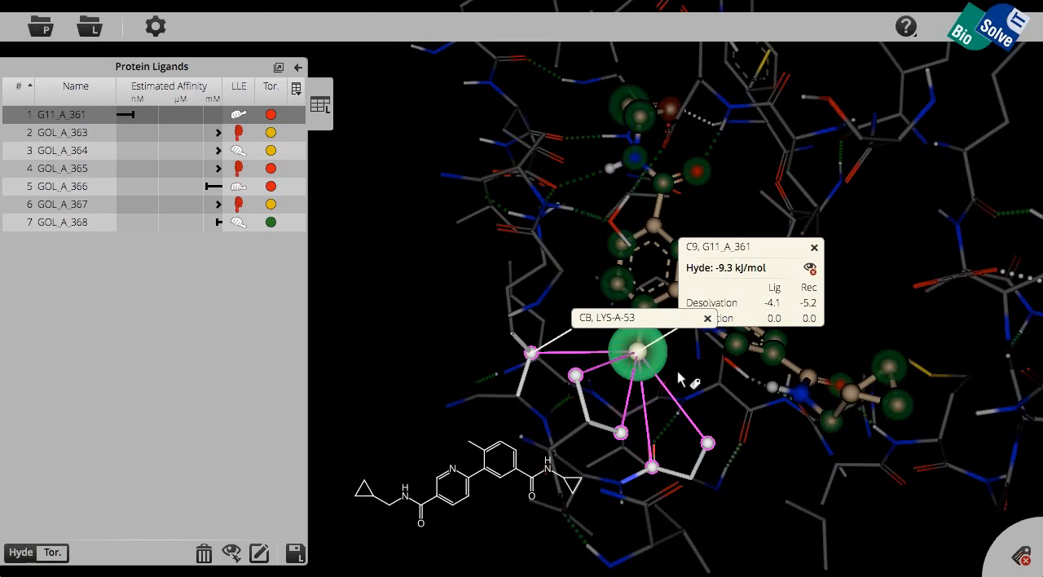
{"action": "left_click", "coordinate": [707, 318]}
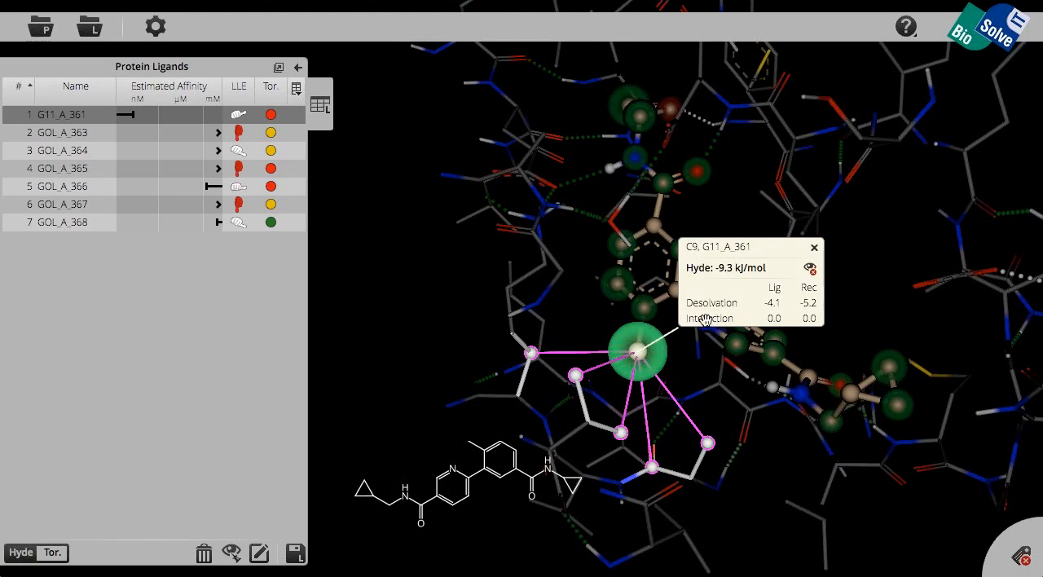
{"action": "left_click", "coordinate": [816, 249]}
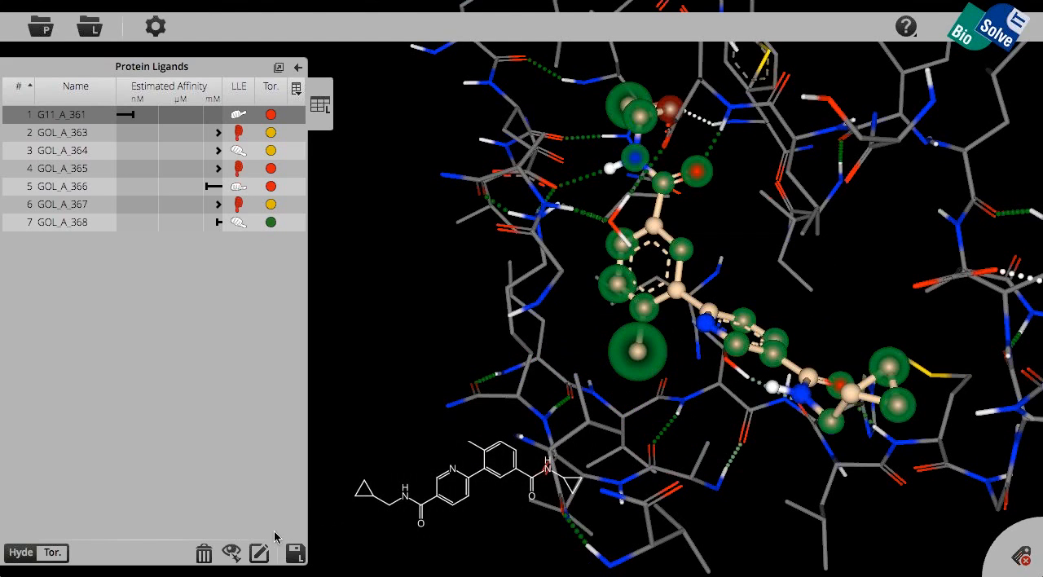
Step: Open ligand G11_A_361 for editing and delete the methyl carbon attached to its phenyl ring
{"action": "left_click", "coordinate": [260, 556]}
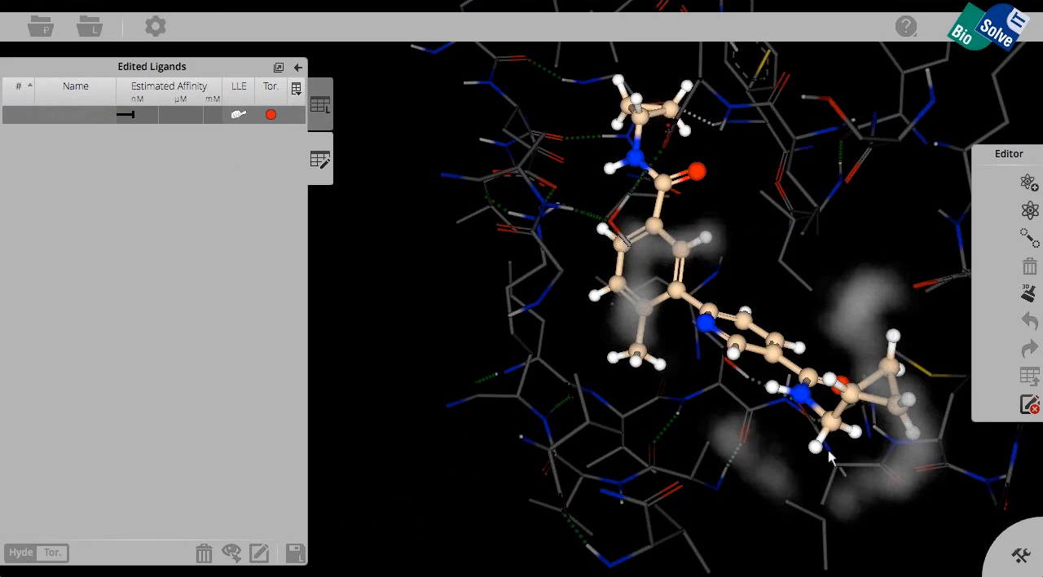
{"action": "left_click", "coordinate": [640, 352]}
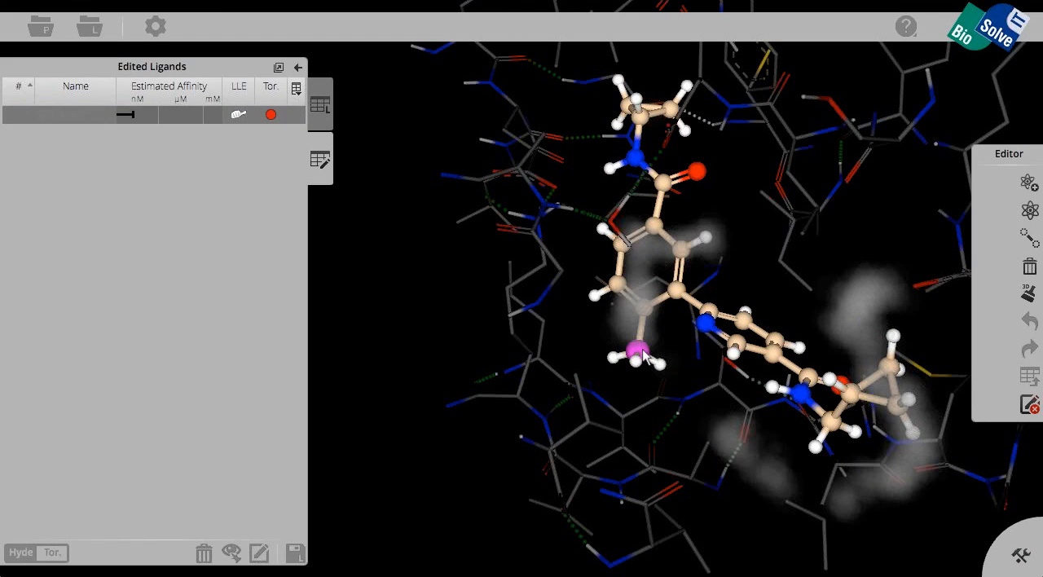
{"action": "left_click", "coordinate": [1029, 268]}
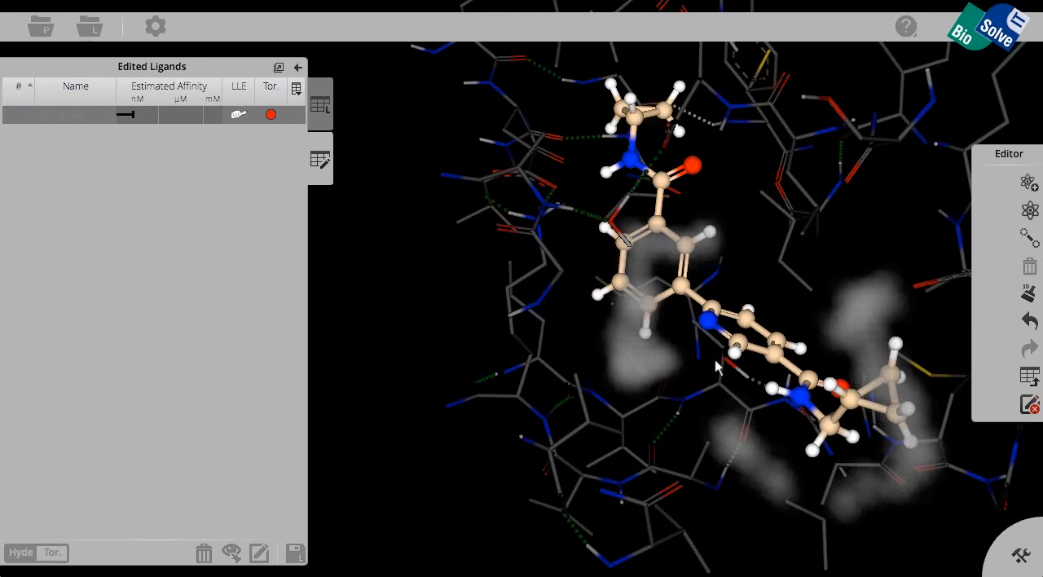
Step: Inspect the pocket beside the vacated methyl position, add the demethylated ligand to the edited ligands, and leave the editor
{"action": "left_click", "coordinate": [644, 335]}
{"action": "left_click_drag", "start_coordinate": [644, 335], "coordinate": [691, 343]}
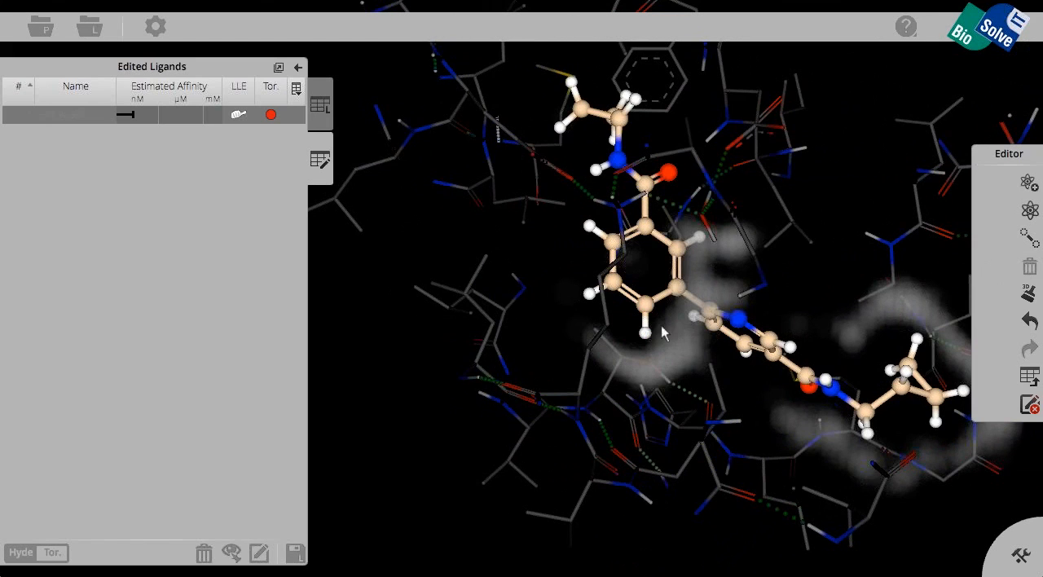
{"action": "left_click_drag", "start_coordinate": [648, 316], "coordinate": [645, 373]}
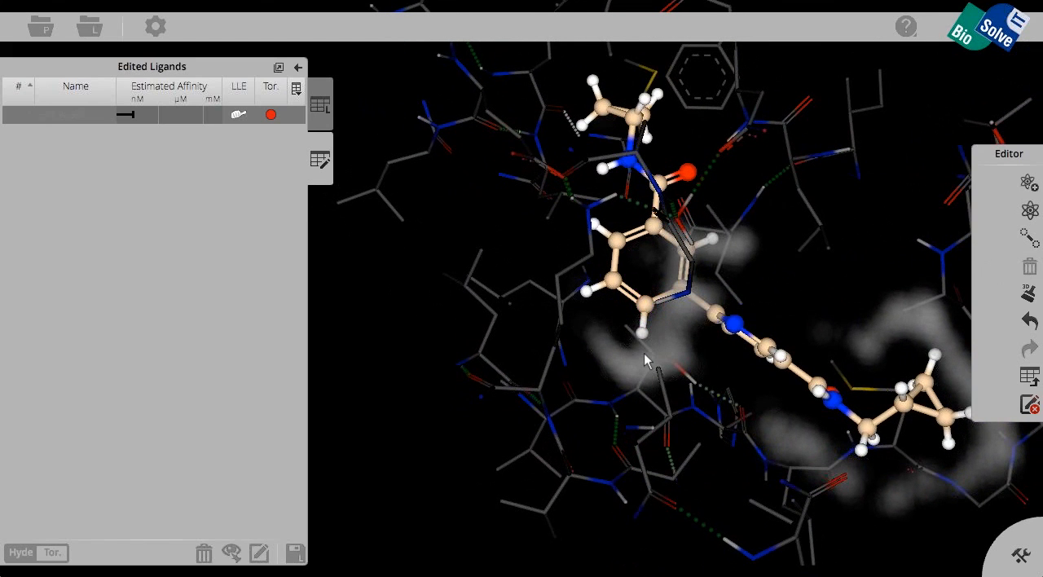
{"action": "left_click", "coordinate": [1028, 376]}
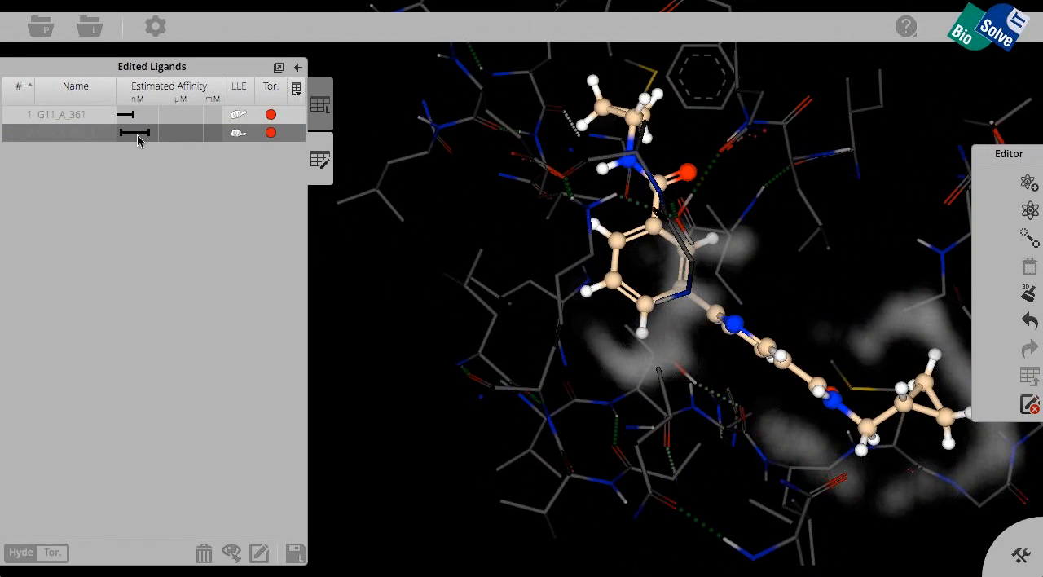
{"action": "left_click", "coordinate": [1029, 406]}
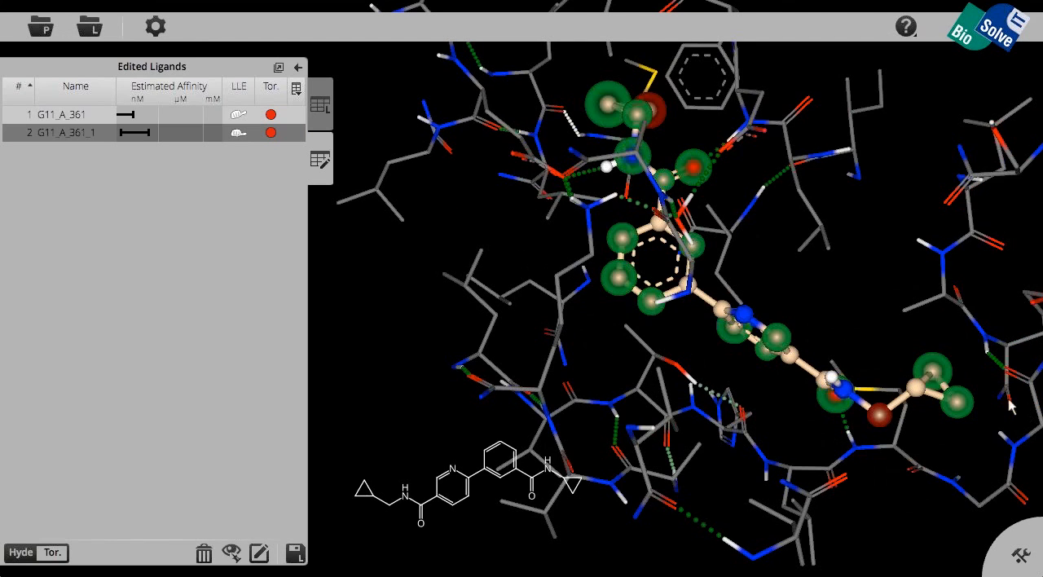
Step: Display the demethylated ligand's torsion quality and examine the bond connecting the phenyl and pyridine rings
{"action": "left_click_drag", "start_coordinate": [539, 177], "coordinate": [532, 192]}
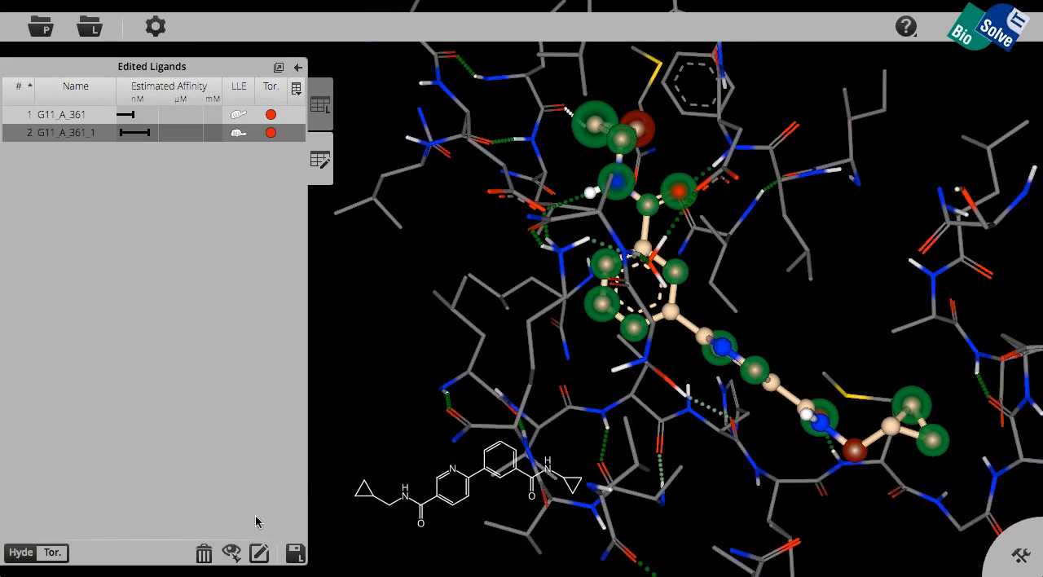
{"action": "left_click", "coordinate": [54, 555]}
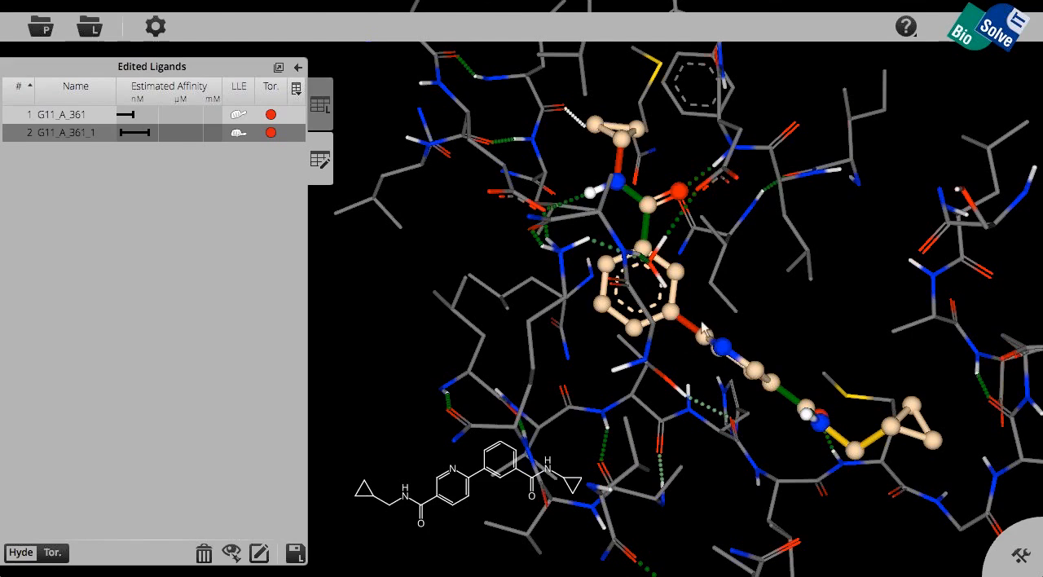
{"action": "mouse_move", "coordinate": [708, 338]}
{"action": "left_mouse_down"}
{"action": "mouse_move", "coordinate": [681, 371]}
{"action": "mouse_move", "coordinate": [646, 383]}
{"action": "mouse_move", "coordinate": [644, 368]}
{"action": "left_mouse_up"}
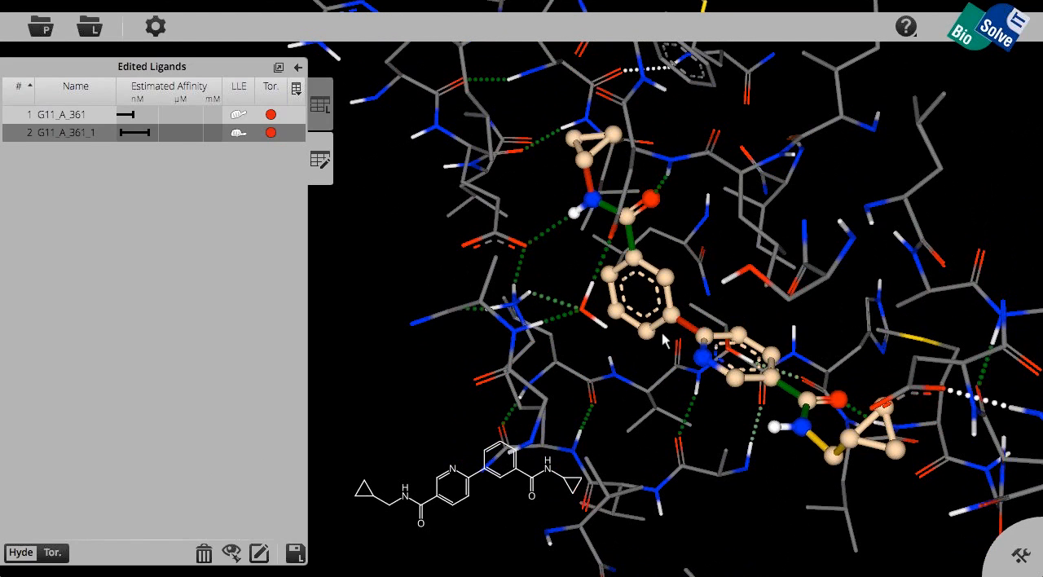
{"action": "left_click_drag", "start_coordinate": [671, 317], "coordinate": [677, 326]}
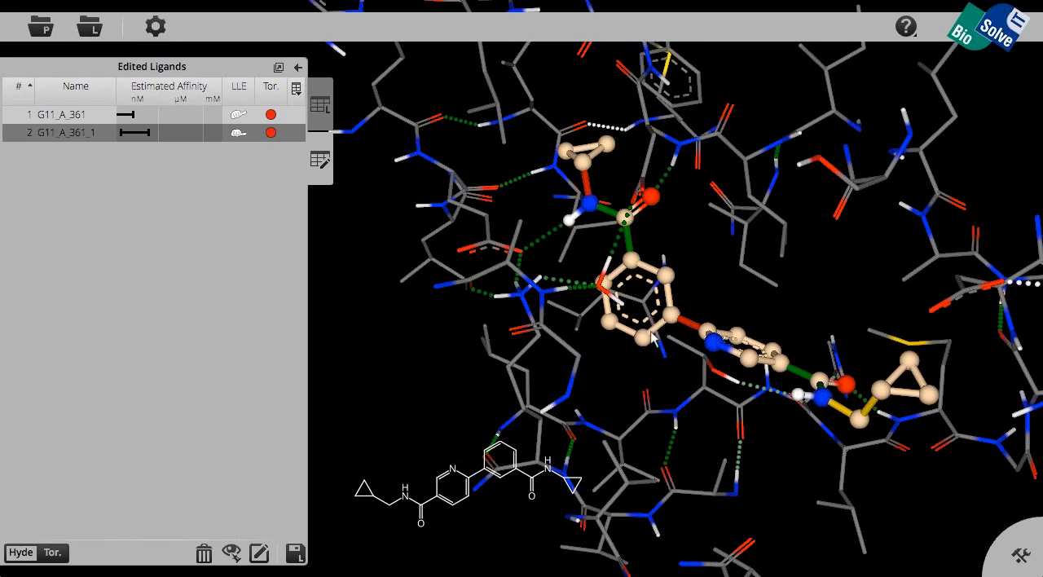
Step: Reopen the demethylated ligand for editing and attach a single-bonded carbon to the phenyl ring at the original methyl position
{"action": "left_click", "coordinate": [261, 557]}
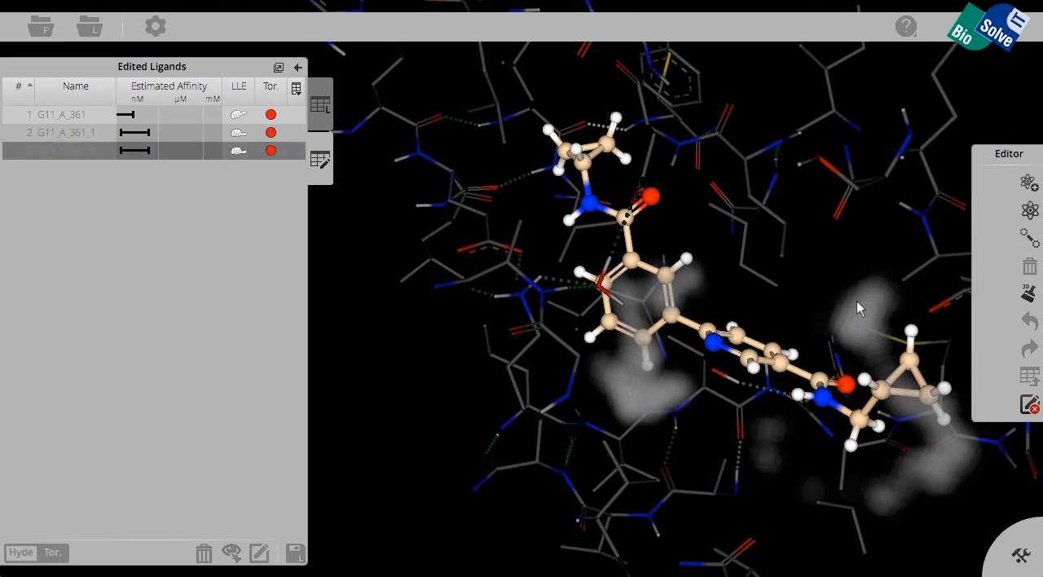
{"action": "left_click", "coordinate": [644, 337]}
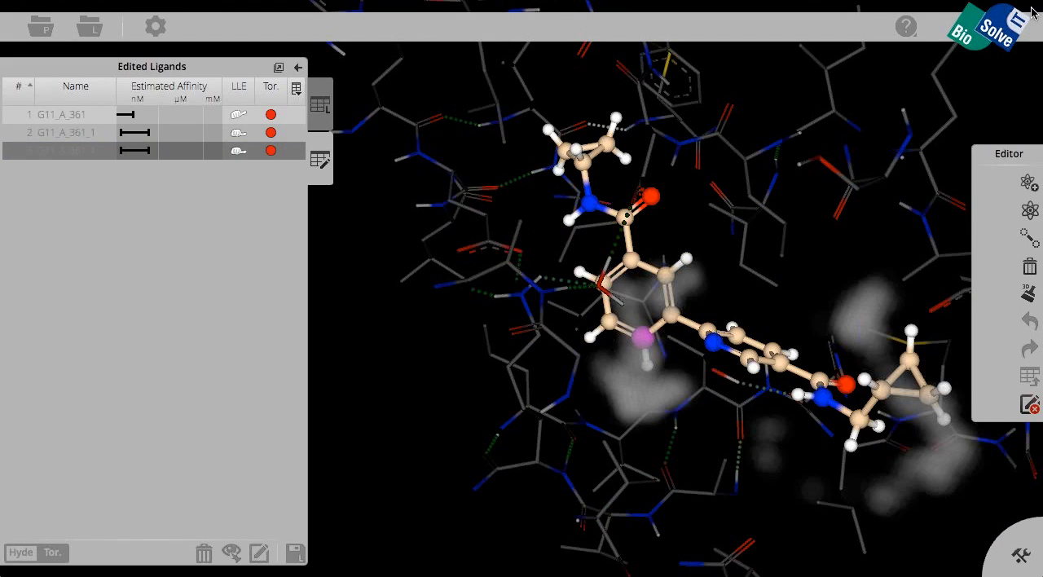
{"action": "mouse_move", "coordinate": [1029, 181]}
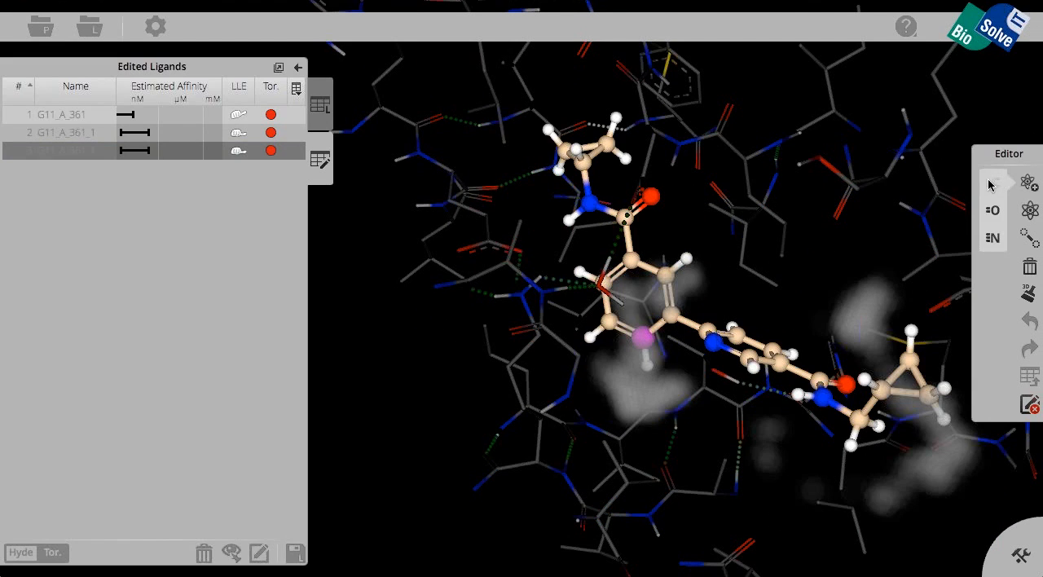
{"action": "left_click", "coordinate": [993, 184]}
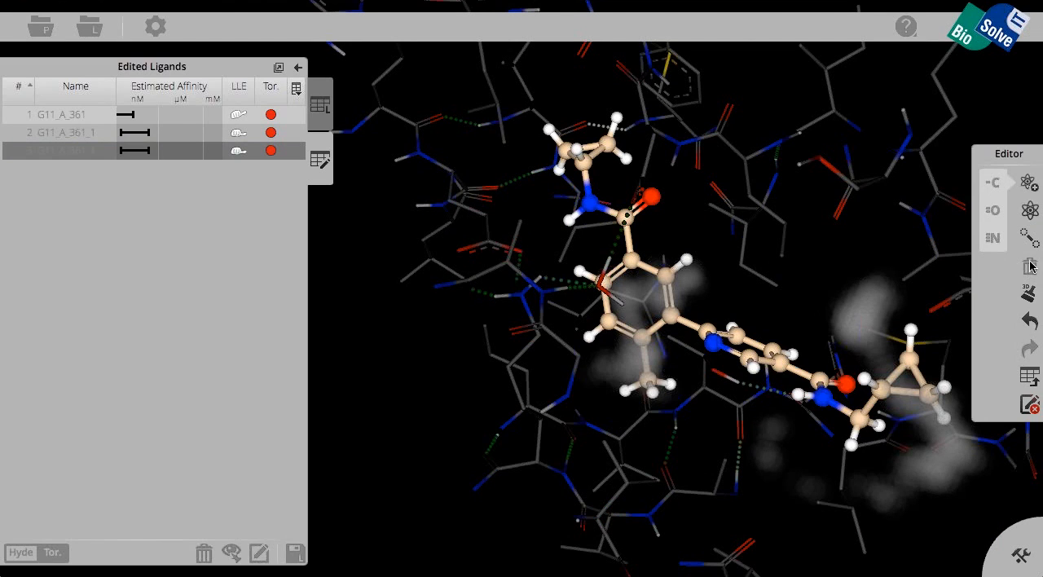
Step: Add the remethylated ligand to the edited ligands, leave the editor, and examine the torsion between its two aromatic rings
{"action": "left_click", "coordinate": [1028, 376]}
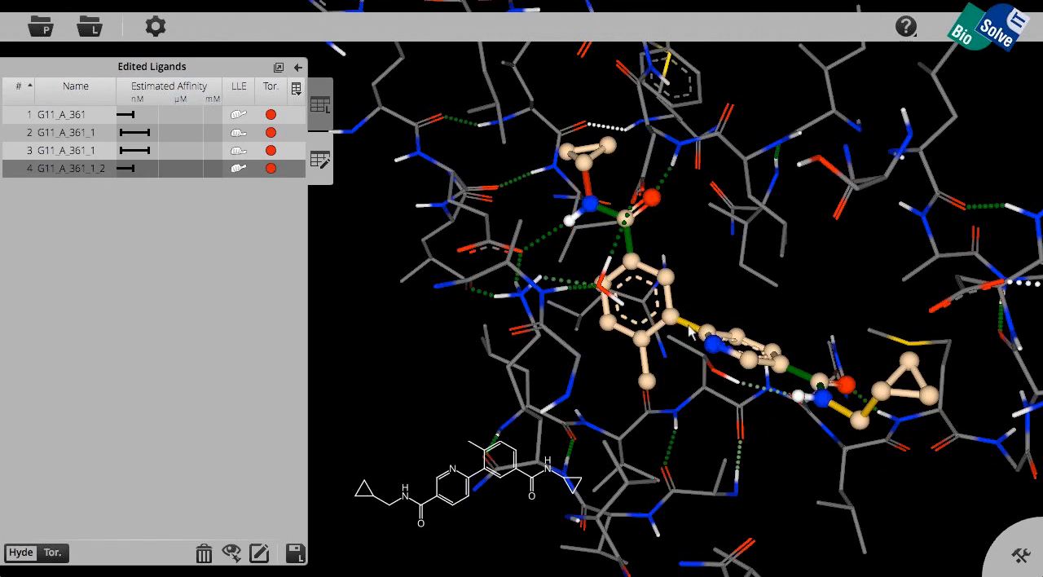
{"action": "left_click_drag", "start_coordinate": [705, 332], "coordinate": [719, 300]}
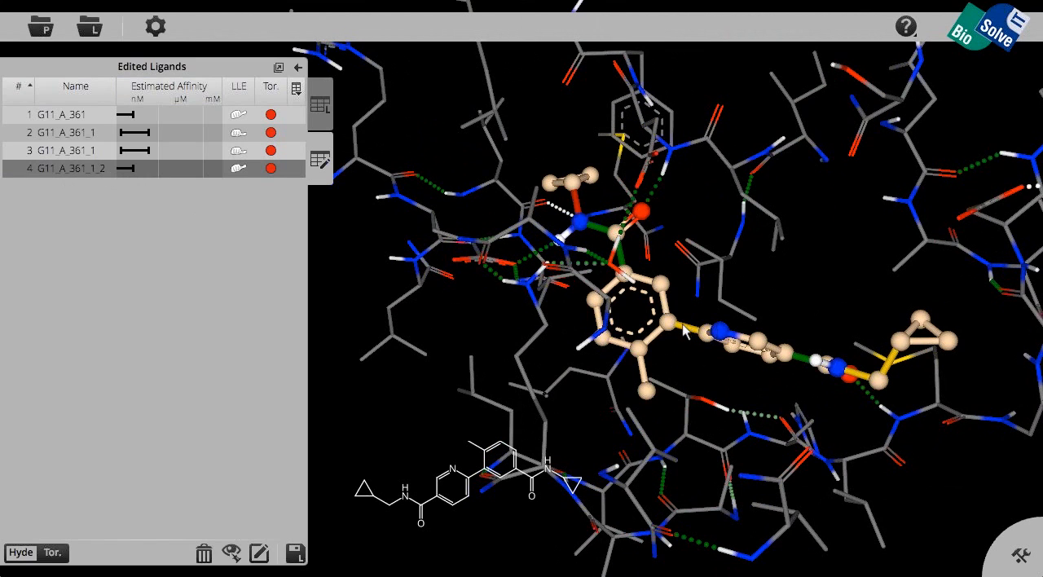
{"action": "mouse_move", "coordinate": [708, 334]}
{"action": "left_mouse_down"}
{"action": "mouse_move", "coordinate": [692, 363]}
{"action": "mouse_move", "coordinate": [687, 351]}
{"action": "left_mouse_up"}
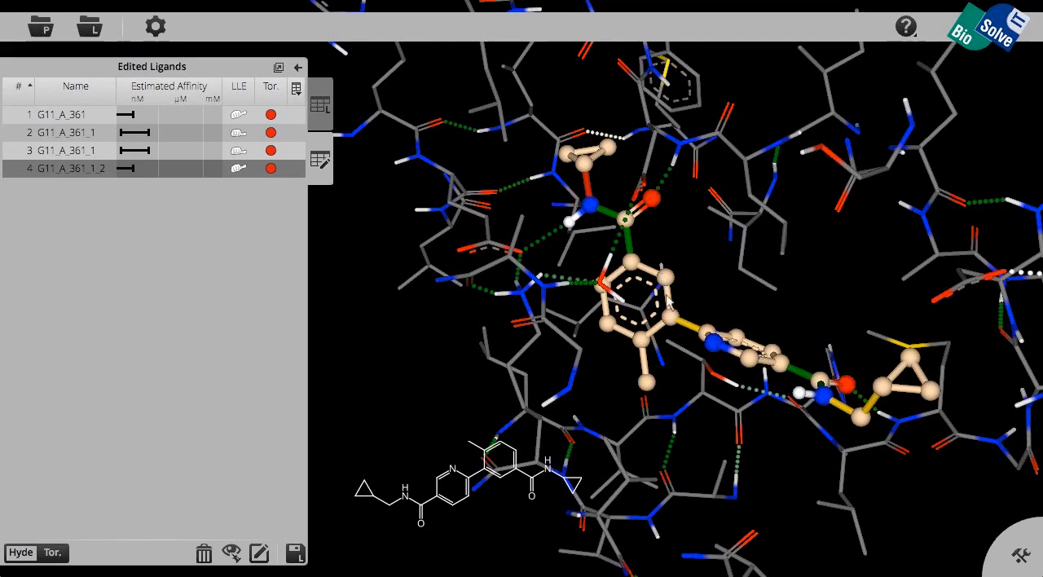